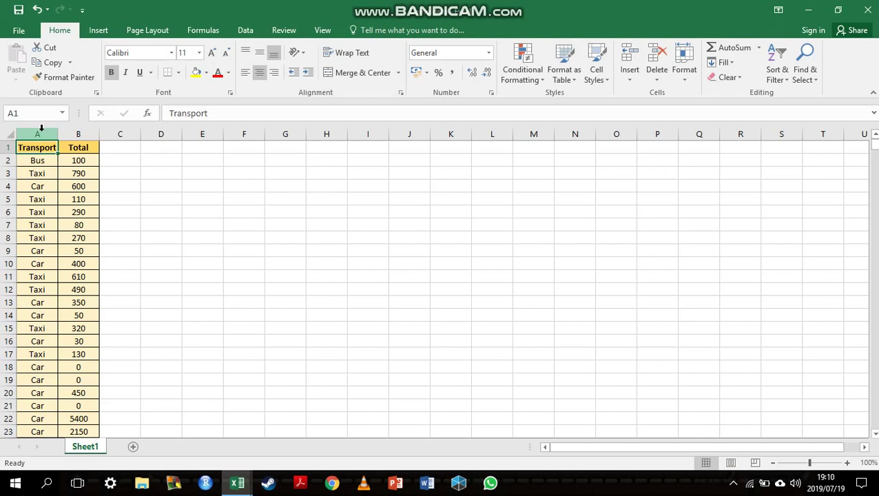
- Copy the whole Transport column A and paste it into column J
click(42, 127)
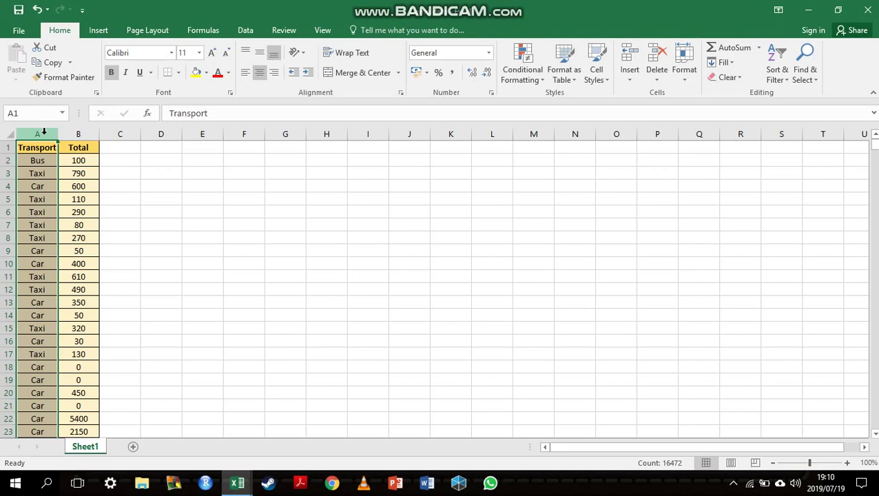
click(47, 62)
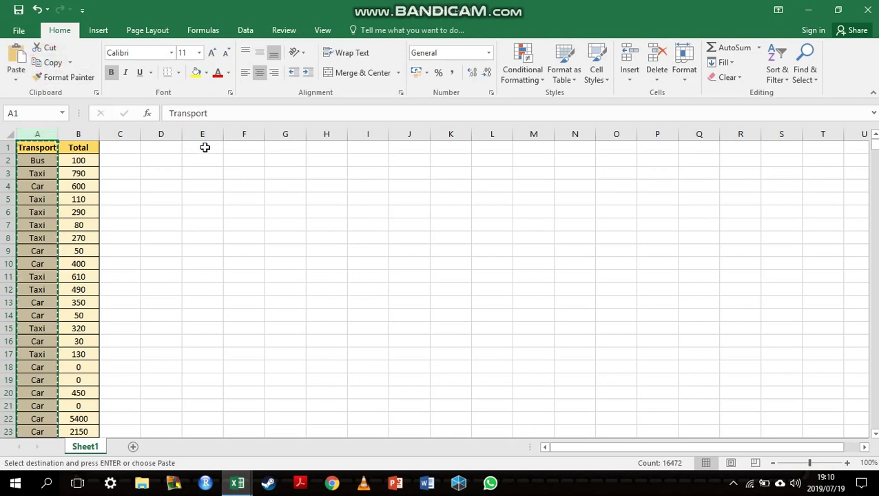
click(408, 146)
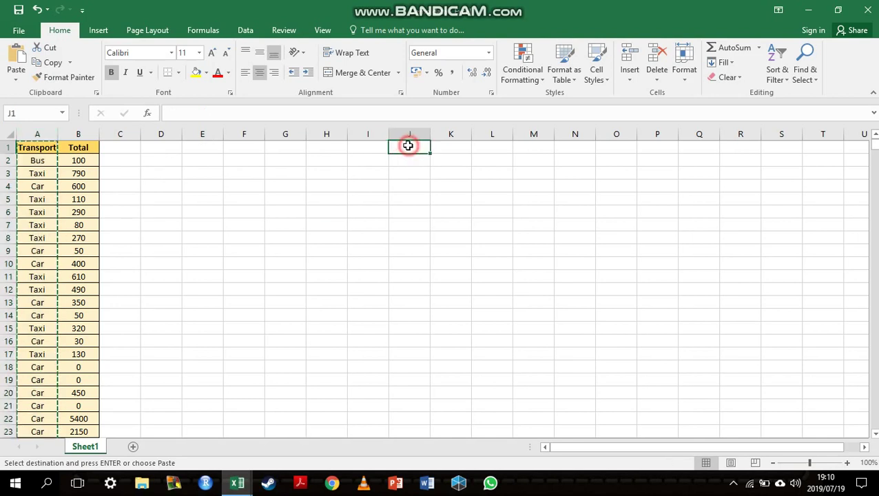
click(17, 61)
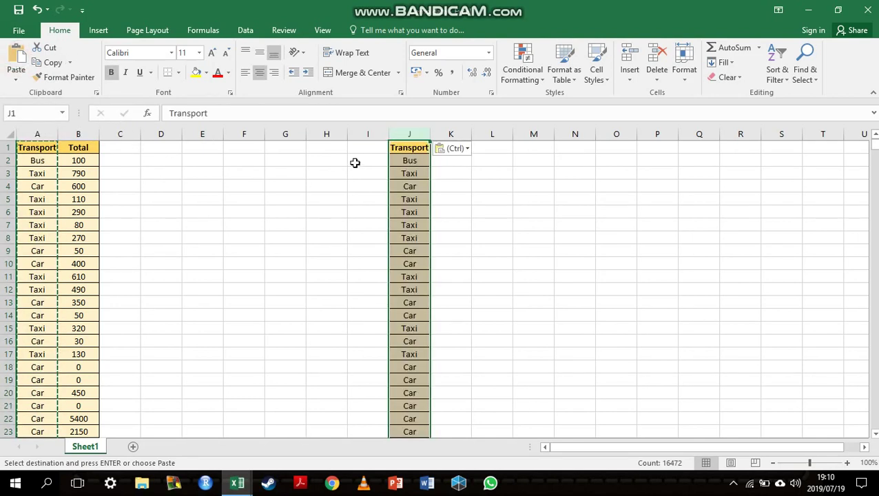
- Remove the duplicate values from the copied Transport column J, treating its first row as a header
click(247, 31)
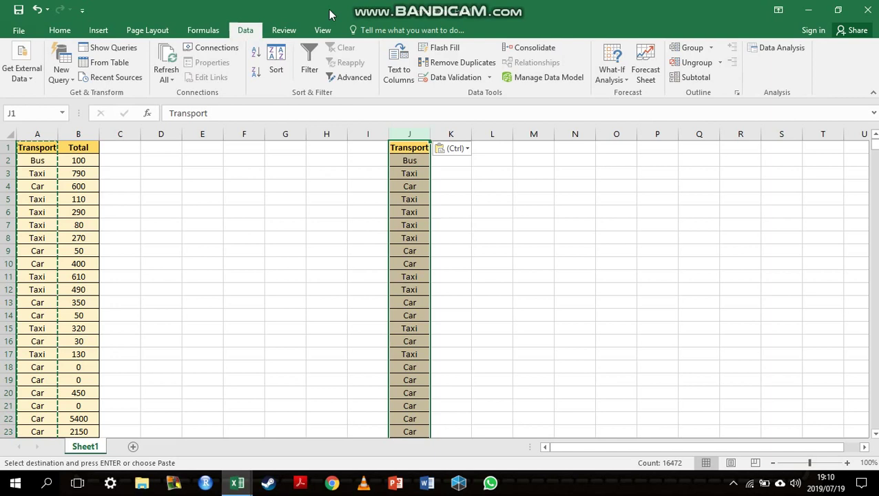
click(471, 65)
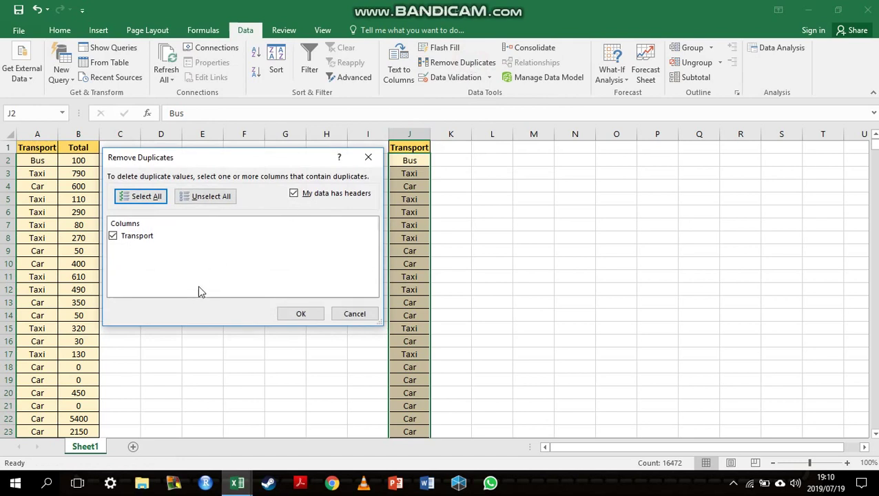
click(303, 314)
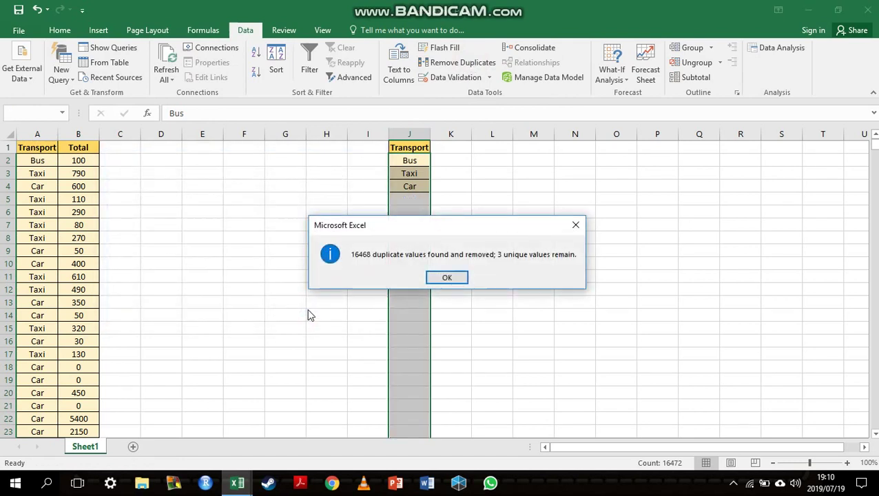
click(447, 277)
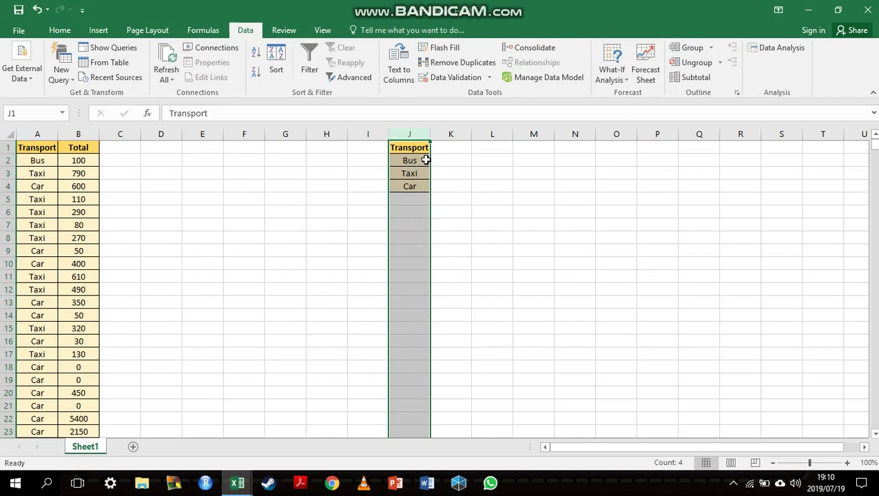
- Copy the unique transport values in J2:J4 and paste them transposed as column headings starting at C1
click(423, 161)
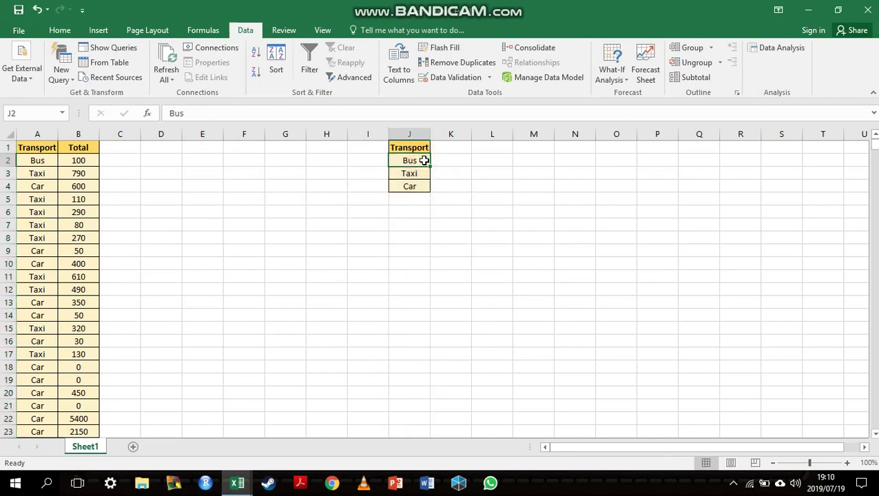
drag(423, 160, 418, 184)
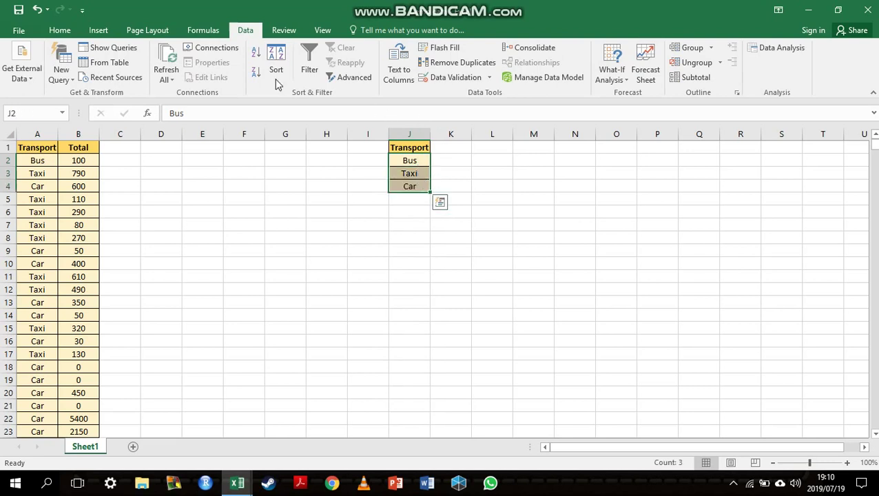
click(59, 30)
click(52, 63)
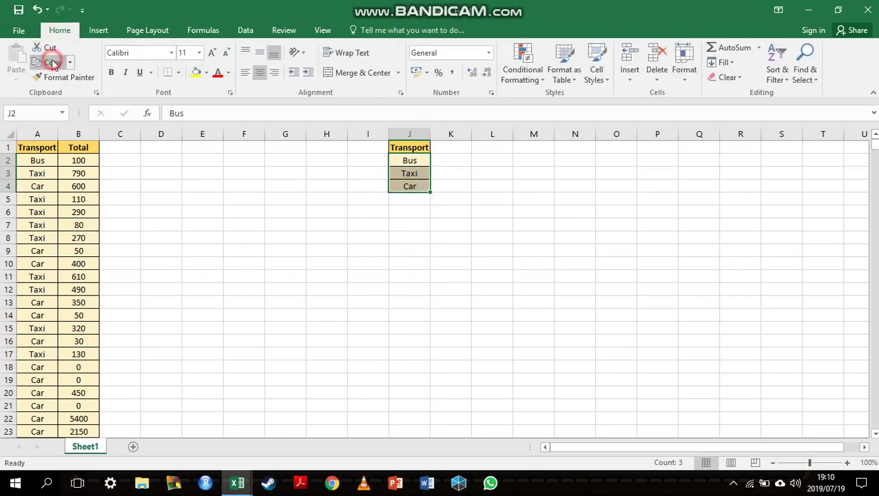
click(123, 147)
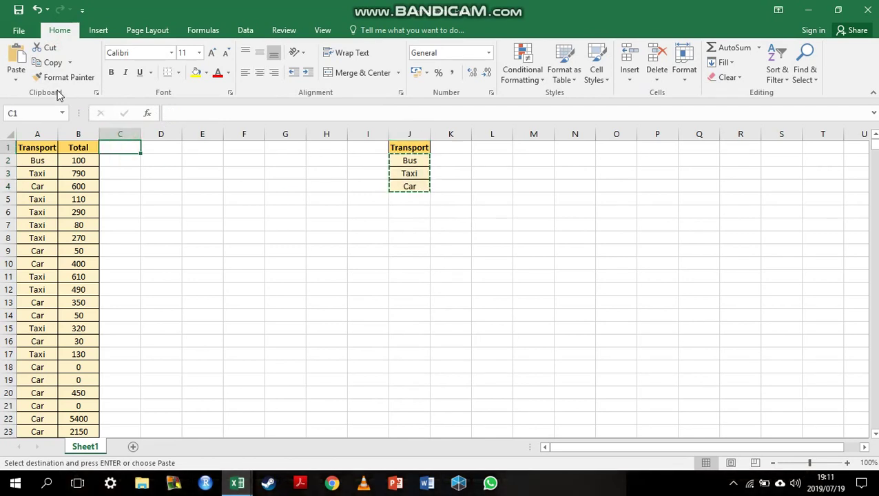
click(18, 73)
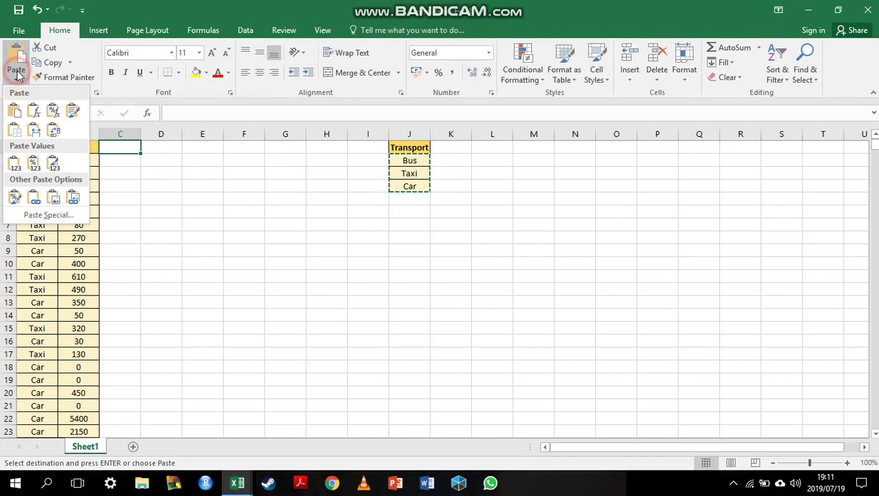
click(55, 132)
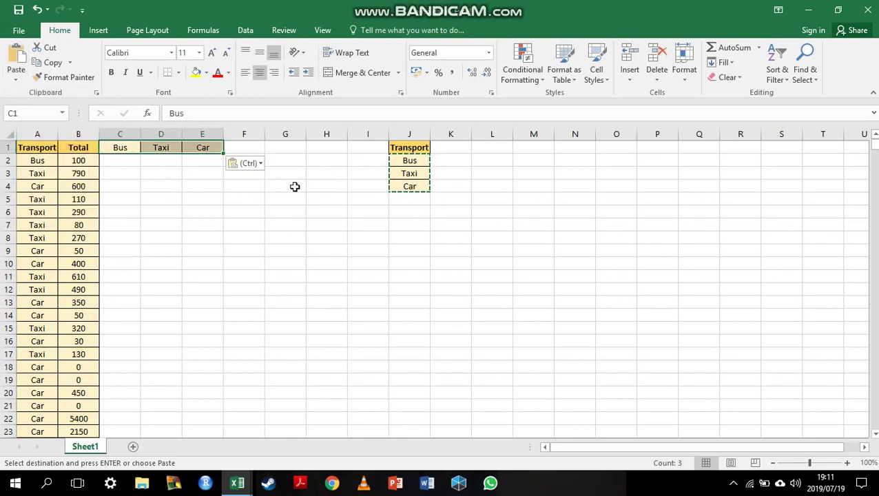
- Enter the formula =IF(A2=$C$1,B2,"delete") in cell C2 under the Bus heading
click(126, 162)
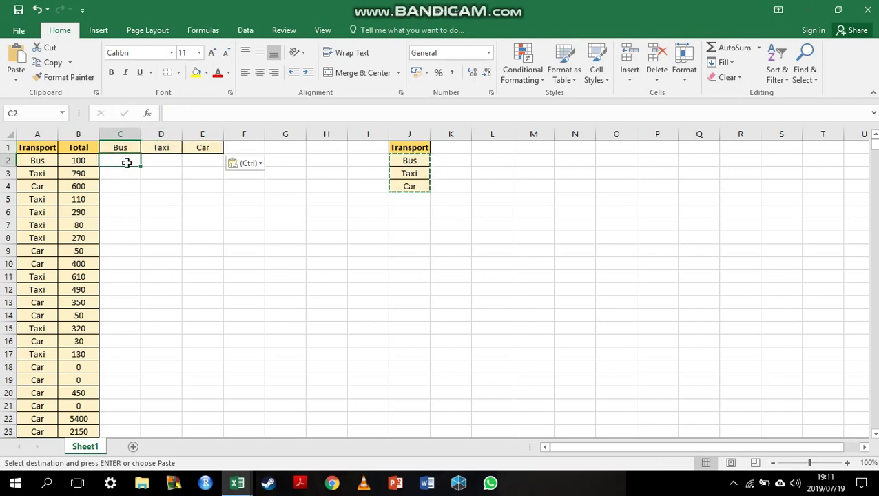
text(=if)
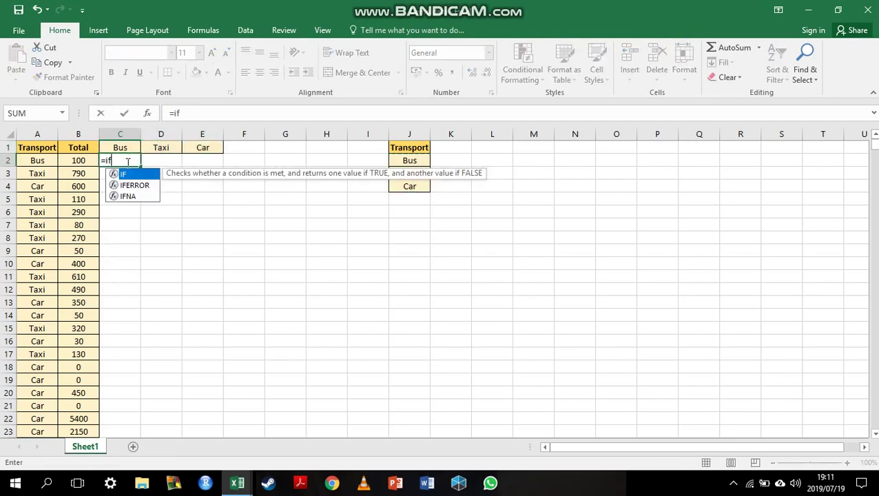
key(Tab)
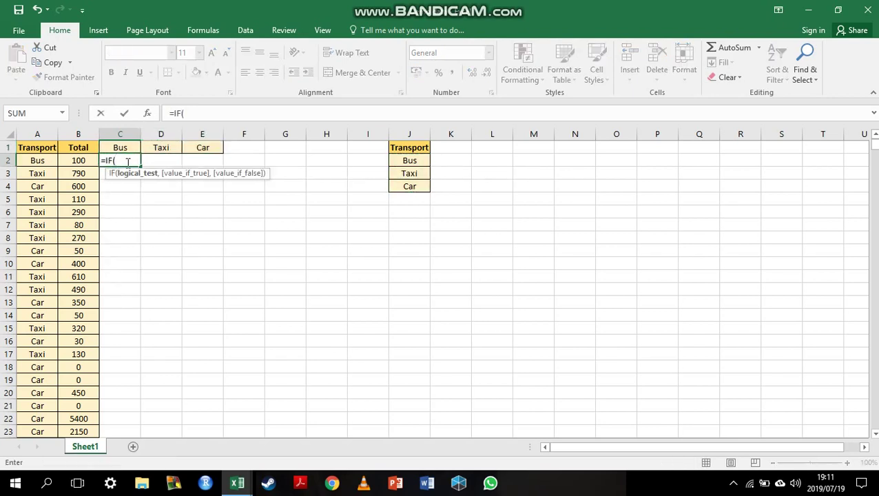
click(48, 162)
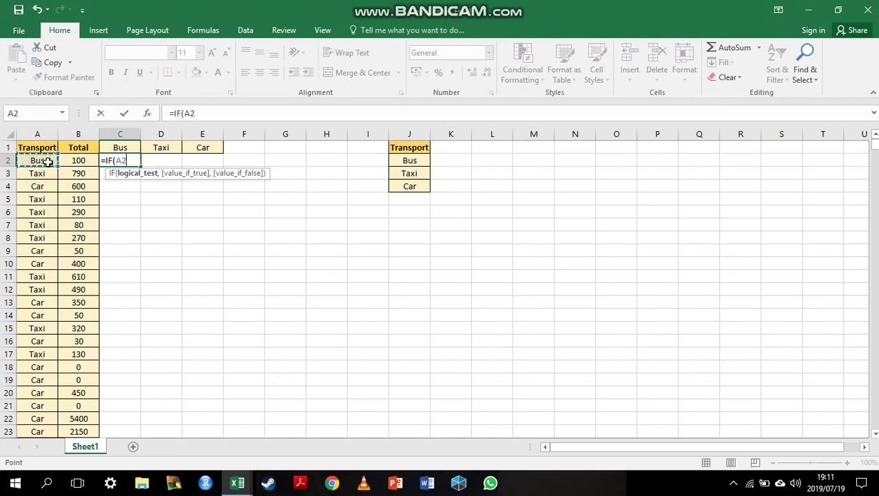
text(=)
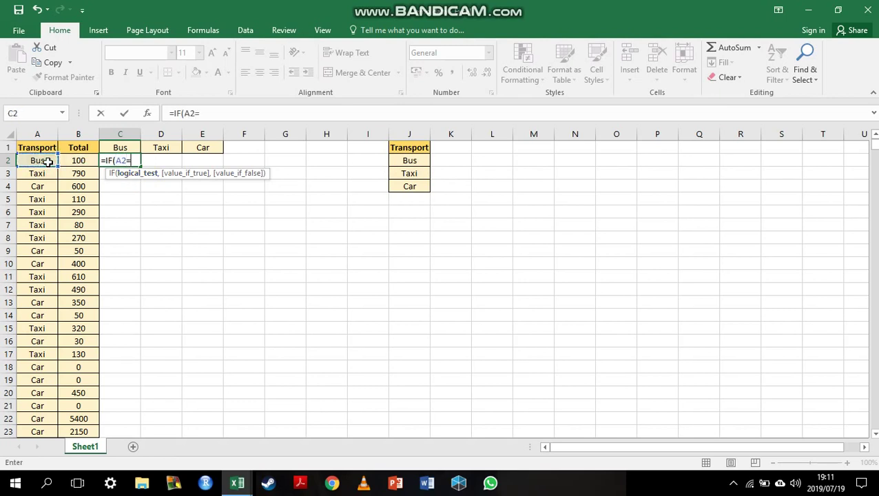
click(128, 148)
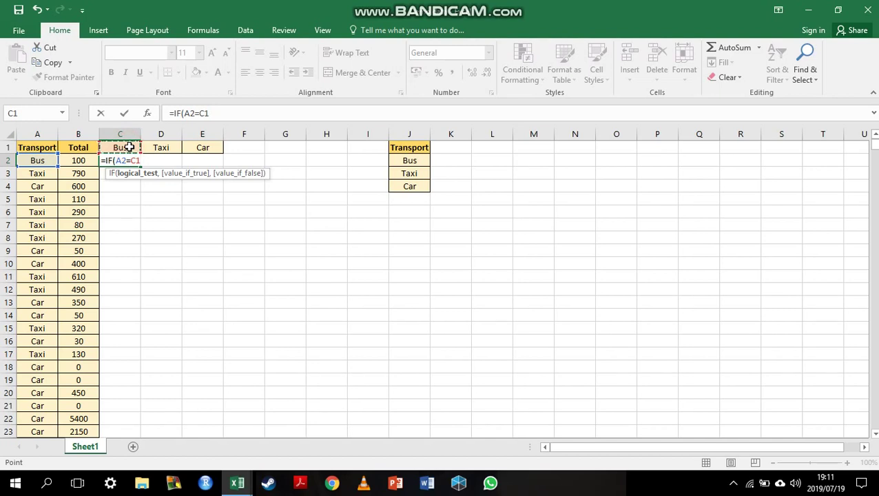
key(F4)
text(,)
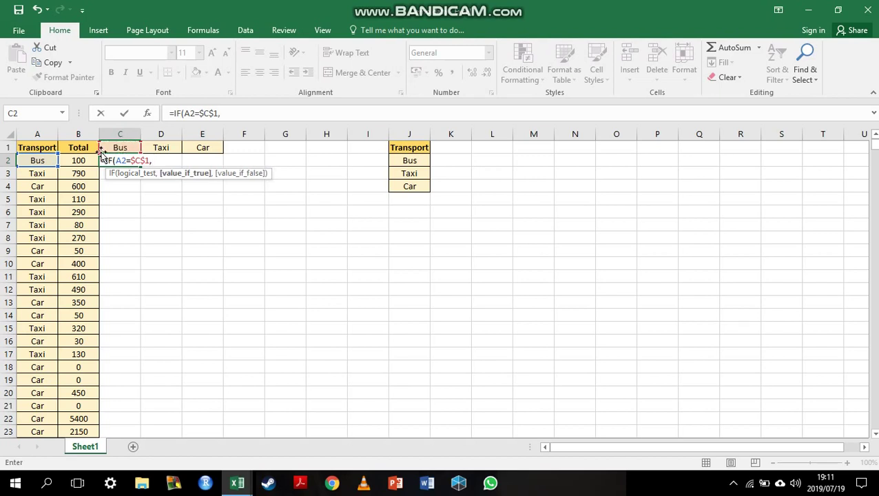
click(80, 161)
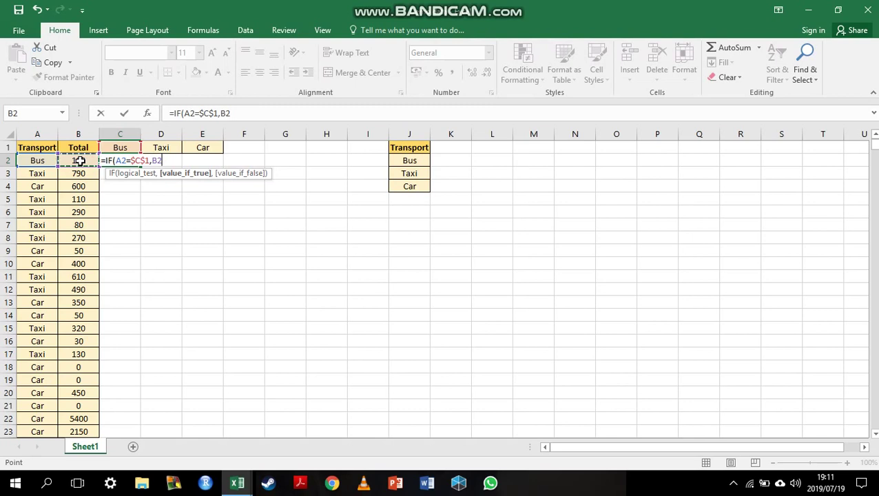
text(,"d)
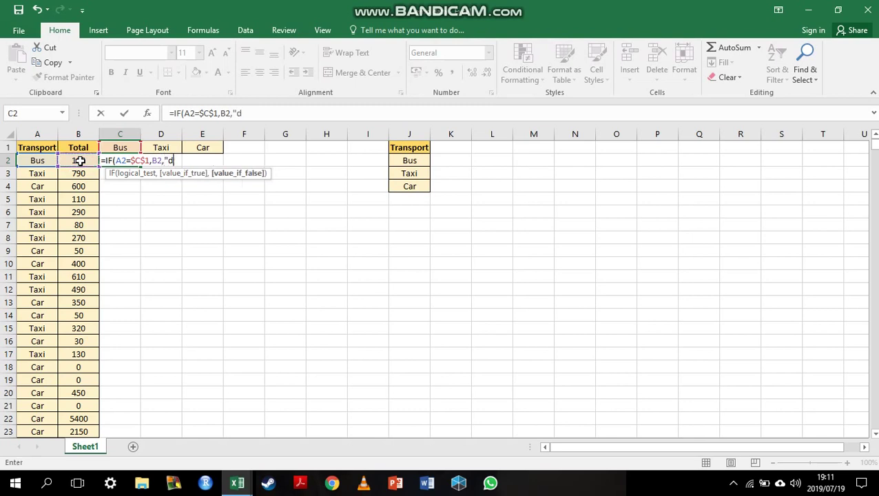
text(elete")
key(Return)
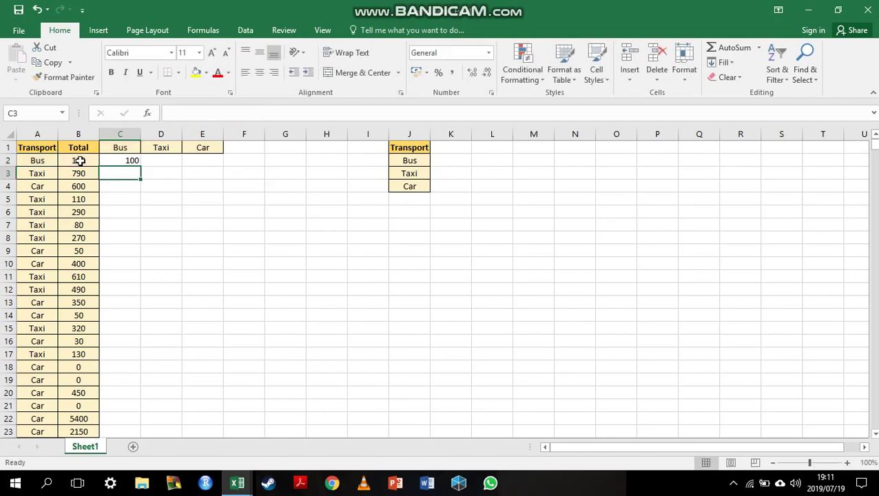
- Fill the C2 formula across to E2 and correct the references in D2 so it reads =IF(A2=$D$1,B2,"delete")
click(132, 163)
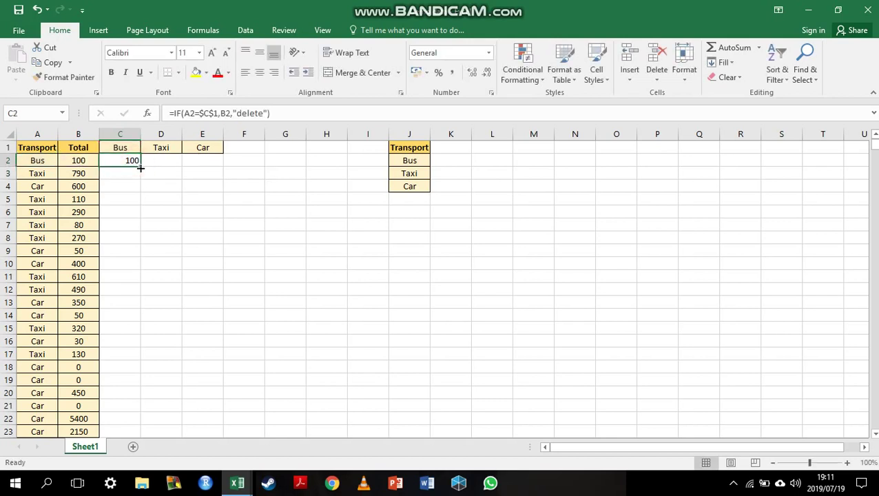
drag(141, 168, 207, 169)
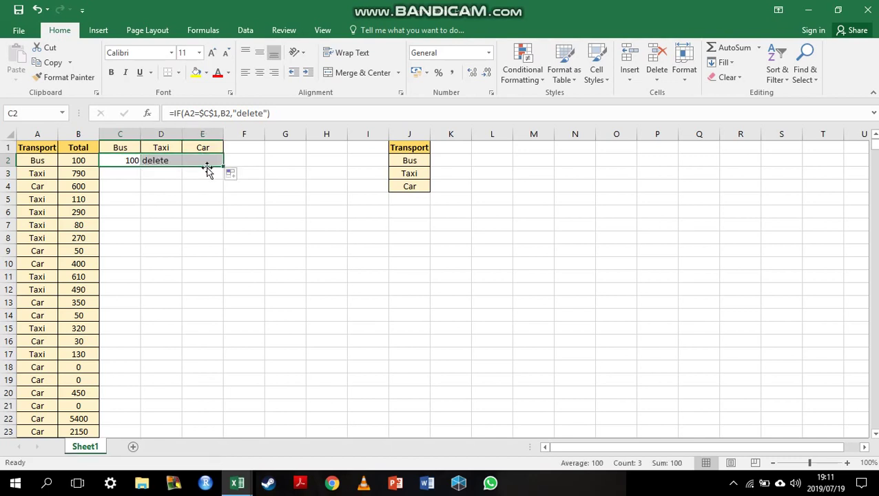
click(167, 160)
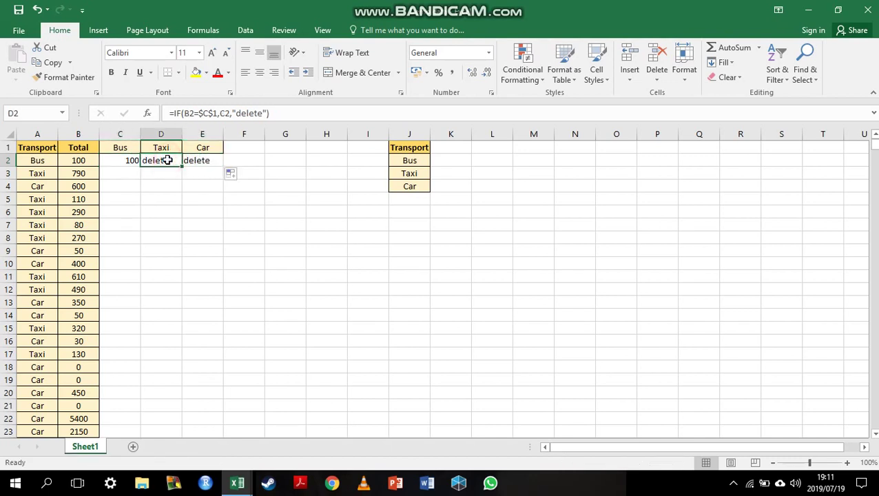
double_click(167, 161)
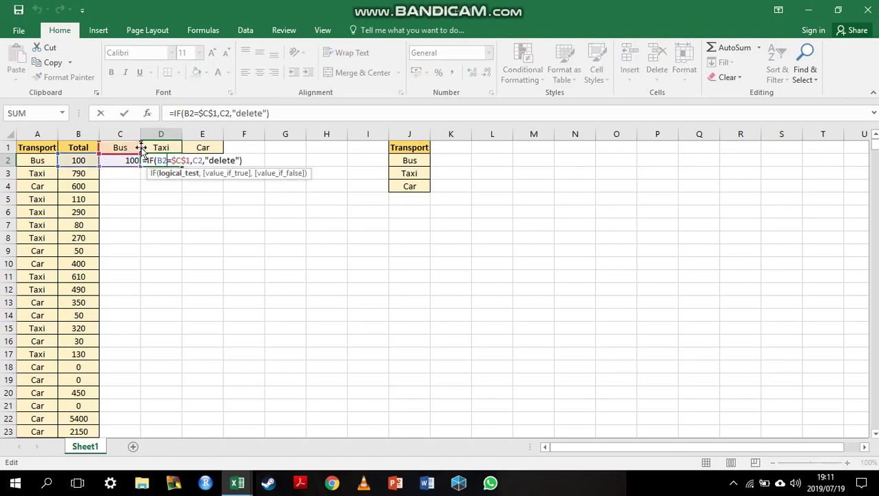
drag(141, 148, 176, 153)
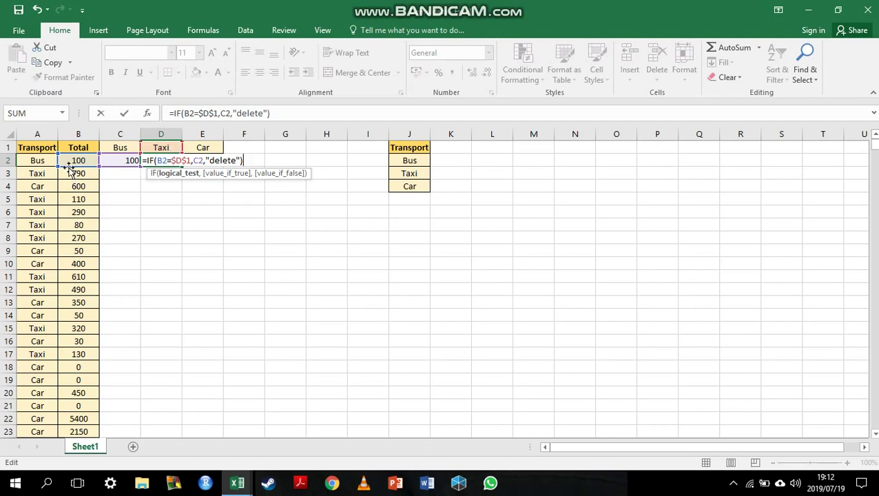
drag(69, 169, 42, 167)
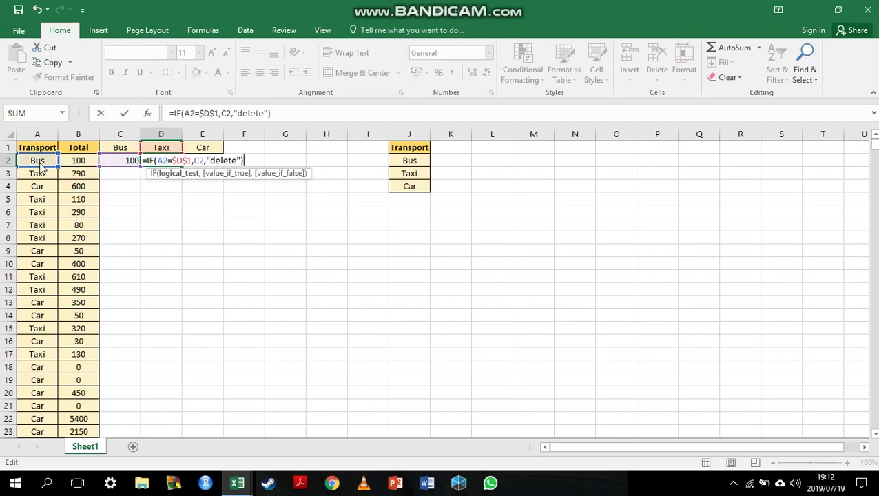
drag(118, 169, 94, 168)
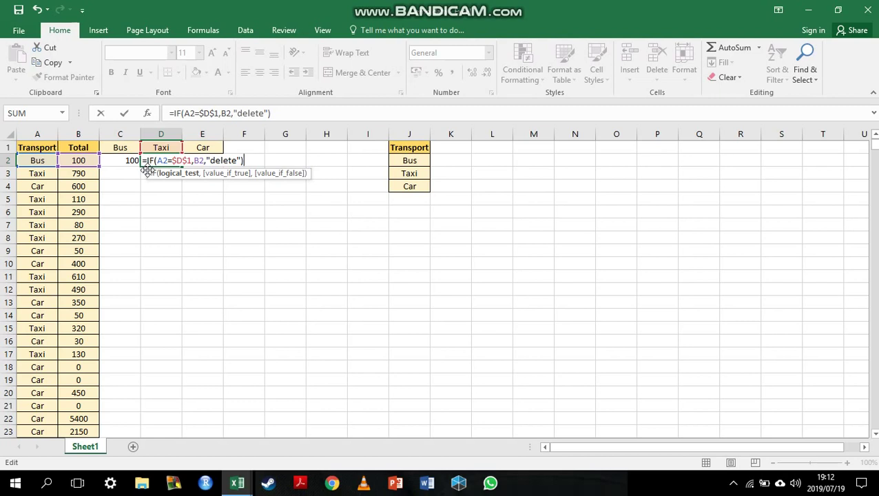
key(Return)
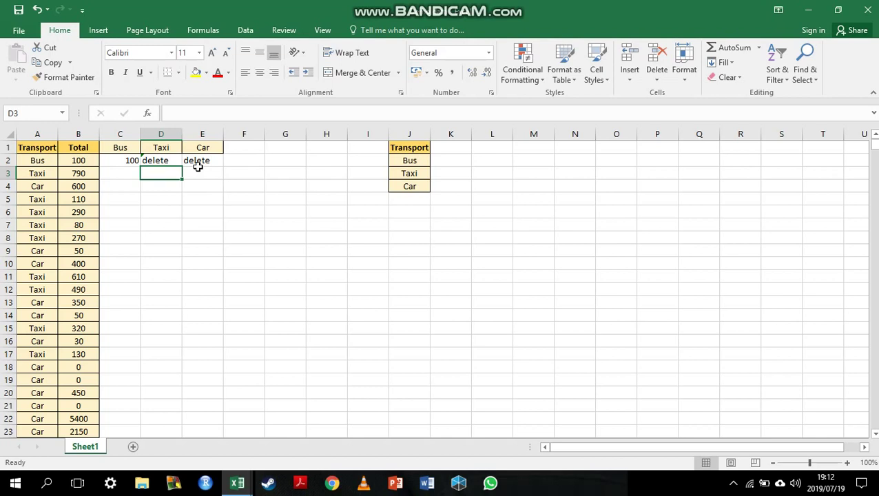
- Correct the references in cell E2 under the Car heading so the formula reads =IF(A2=$E$1,B2,"delete")
double_click(198, 159)
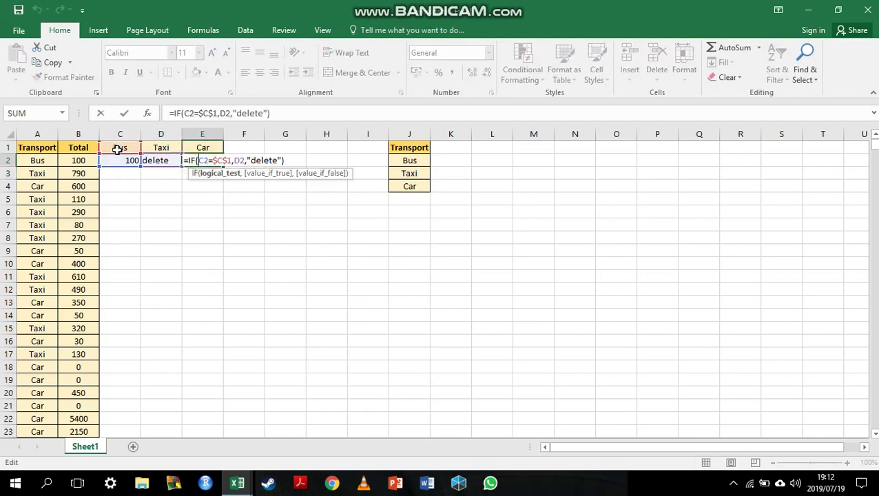
drag(142, 148, 224, 147)
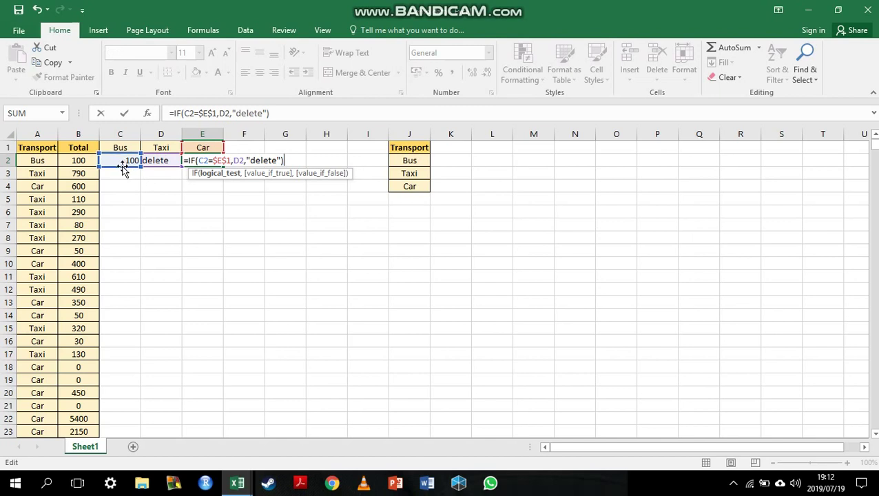
drag(123, 167, 41, 162)
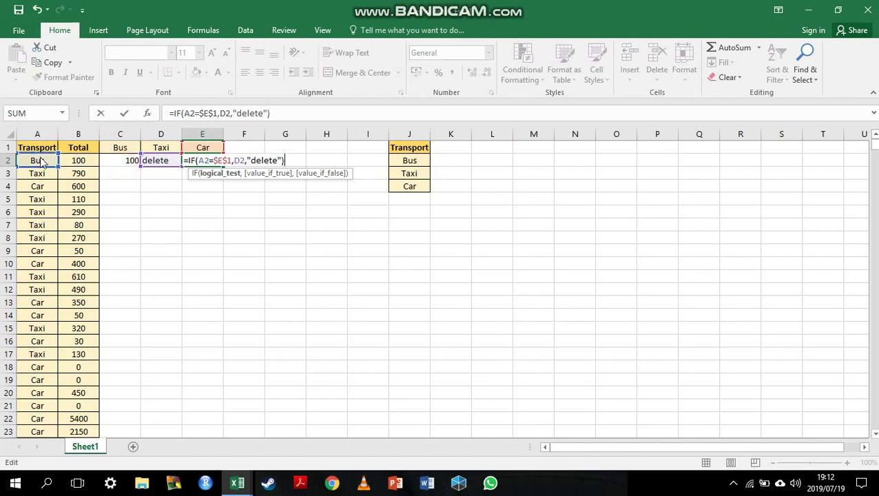
click(152, 172)
drag(112, 167, 79, 164)
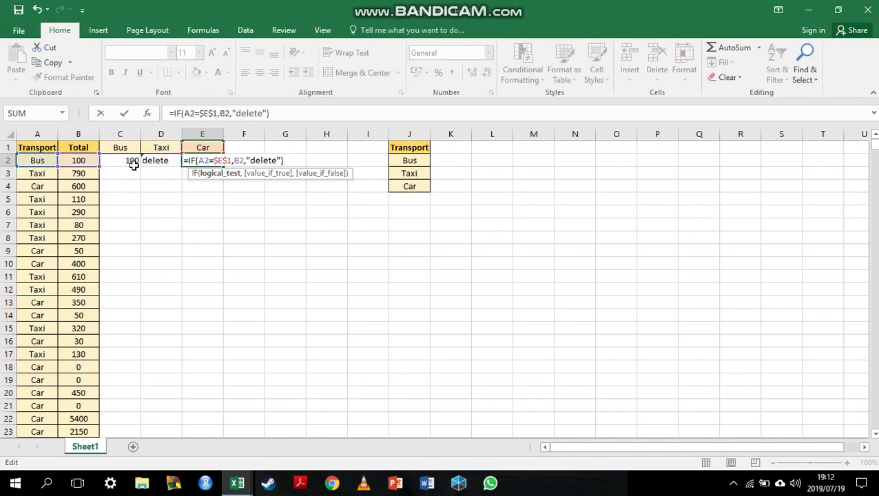
key(Return)
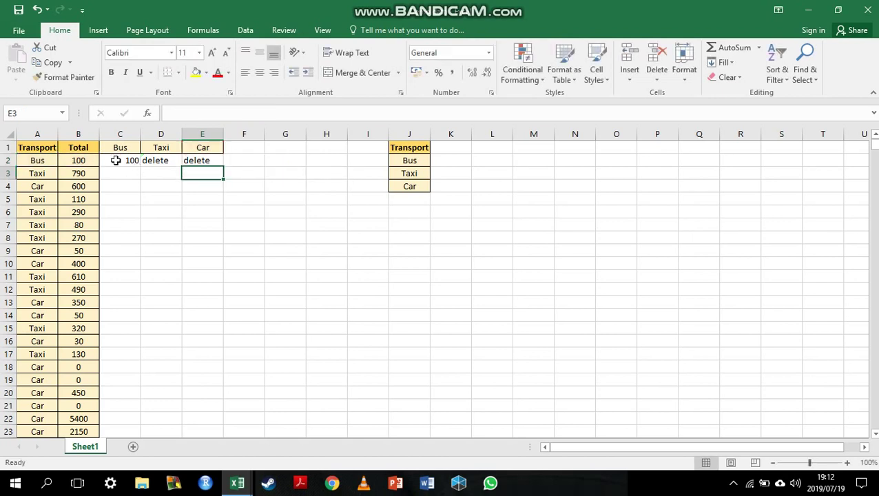
- Fill the formulas in C2:E2 down all data rows and check the results for Taxi in row 3 and Car in row 4
drag(118, 160, 208, 160)
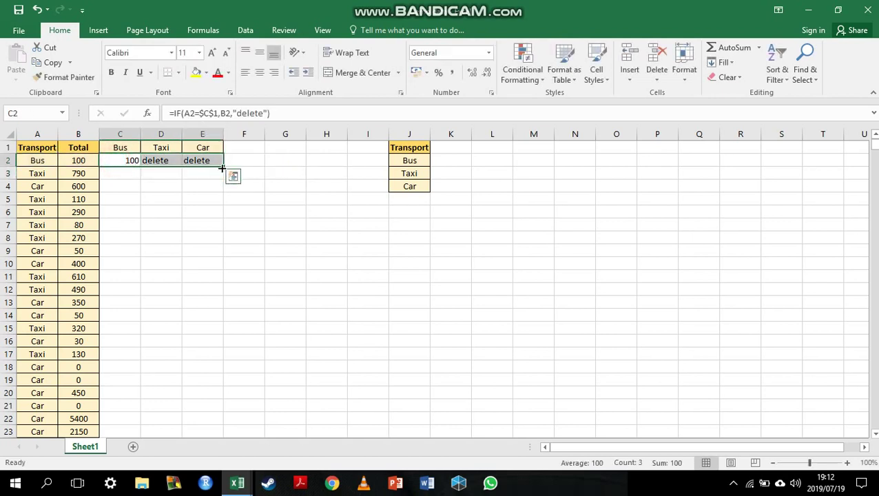
double_click(221, 168)
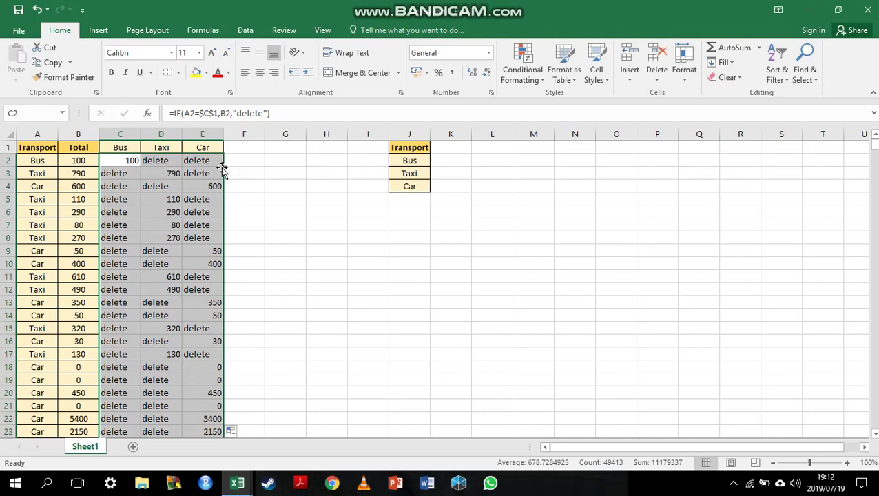
click(34, 176)
click(157, 173)
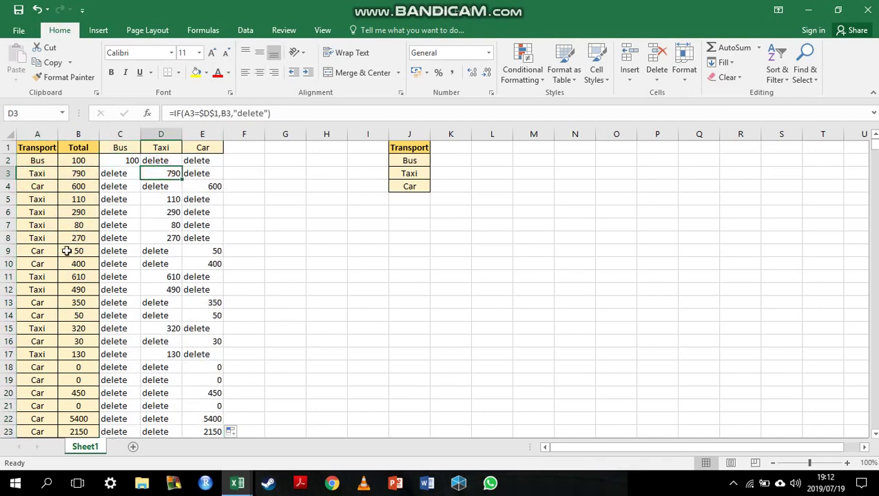
click(33, 186)
click(197, 188)
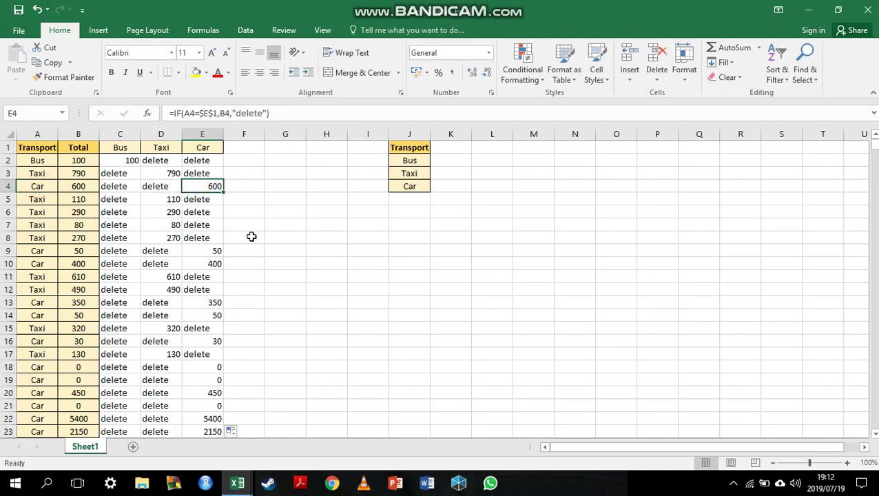
- Convert the formulas in columns C to E to static values by copying them and pasting values over the same columns
drag(112, 134, 228, 133)
click(49, 62)
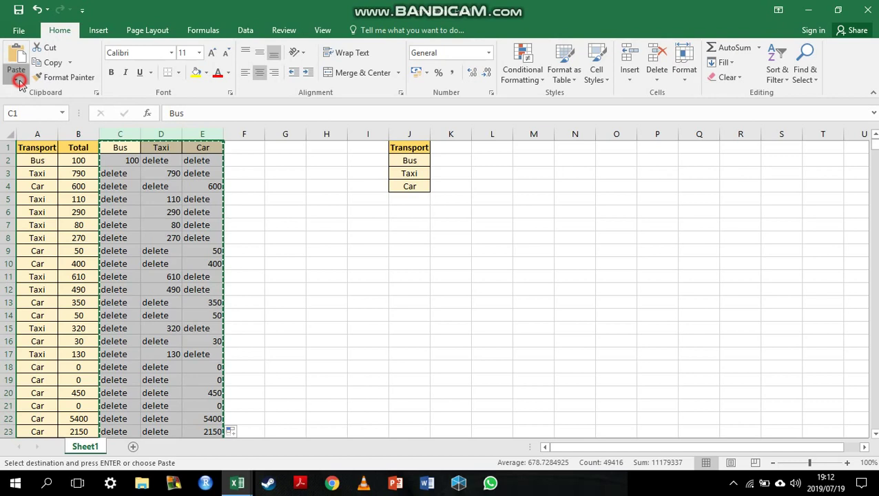
click(20, 81)
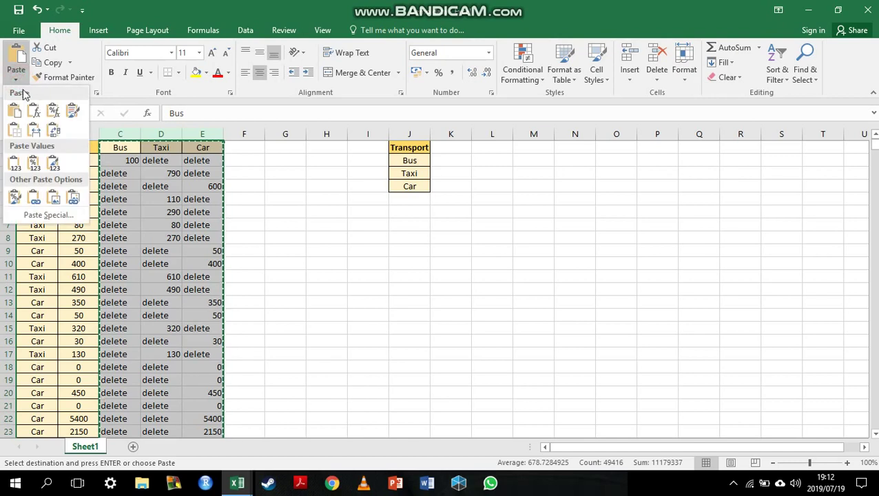
click(15, 167)
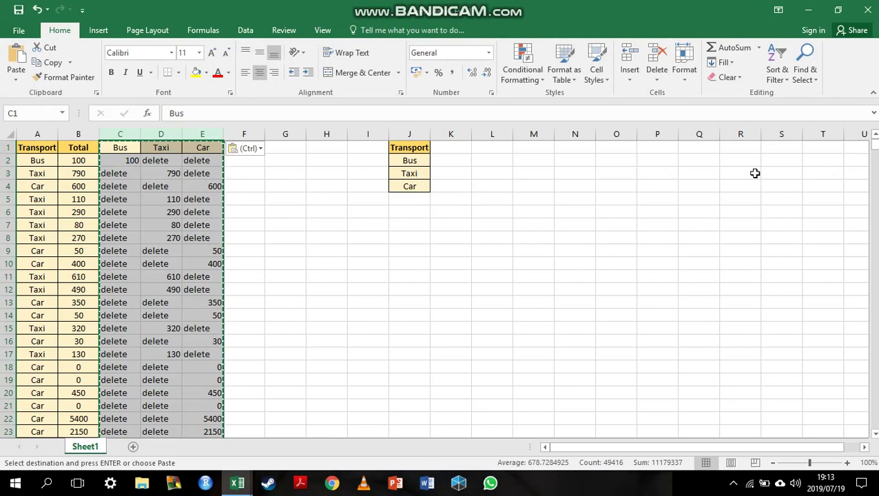
click(174, 213)
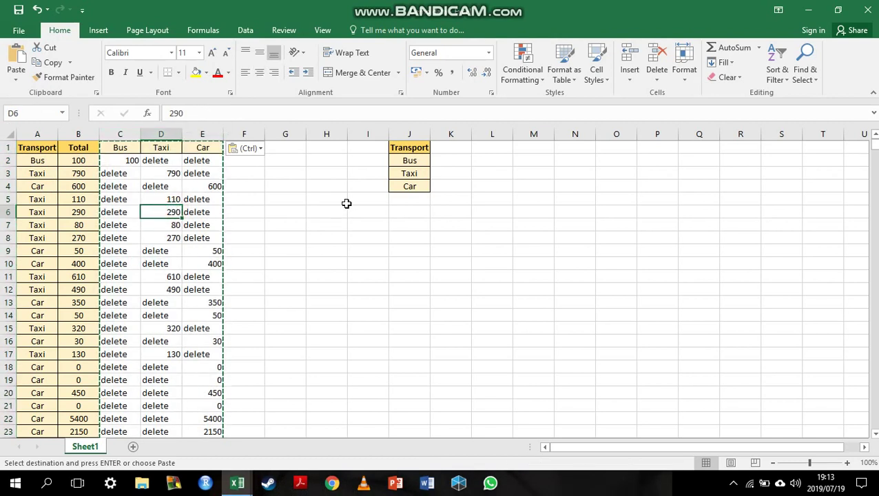
- Replace every "delete" entry in columns C to E with an empty value using Find and Replace
drag(874, 144, 874, 423)
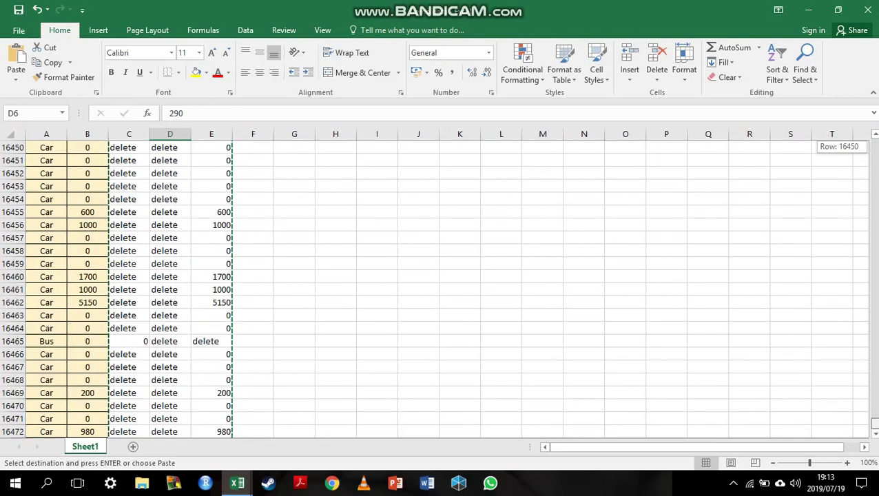
drag(874, 146, 874, 145)
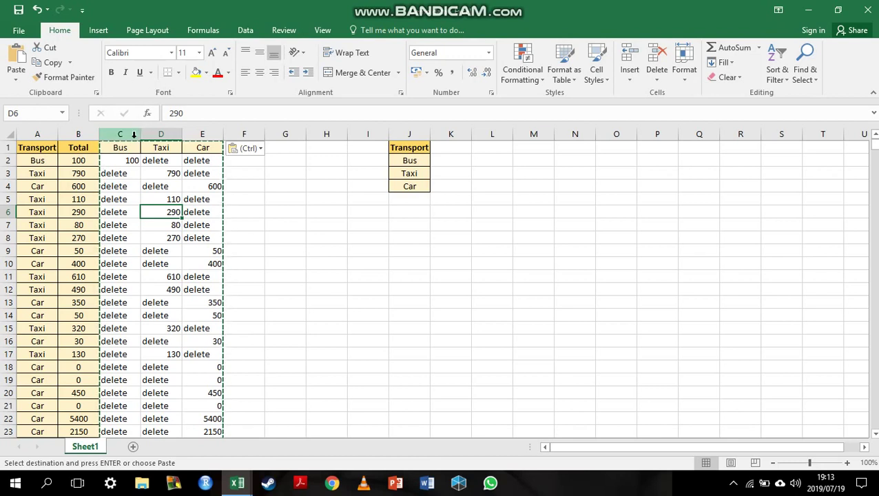
drag(134, 134, 205, 133)
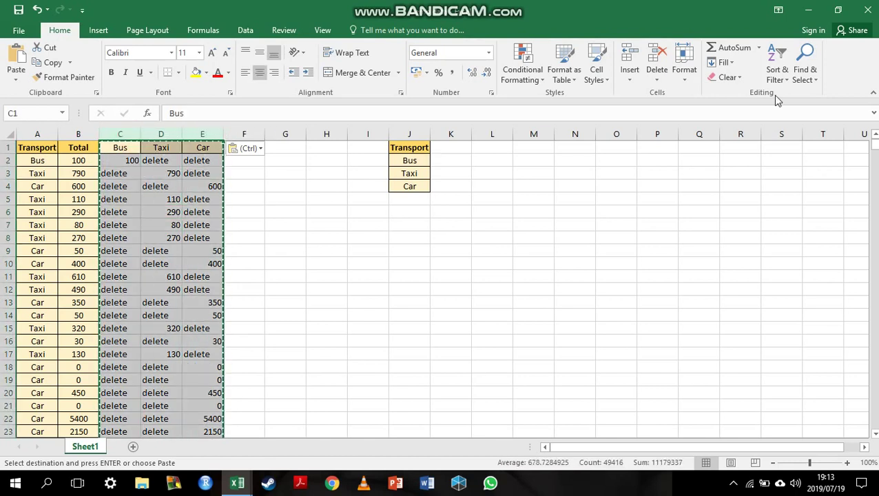
click(806, 76)
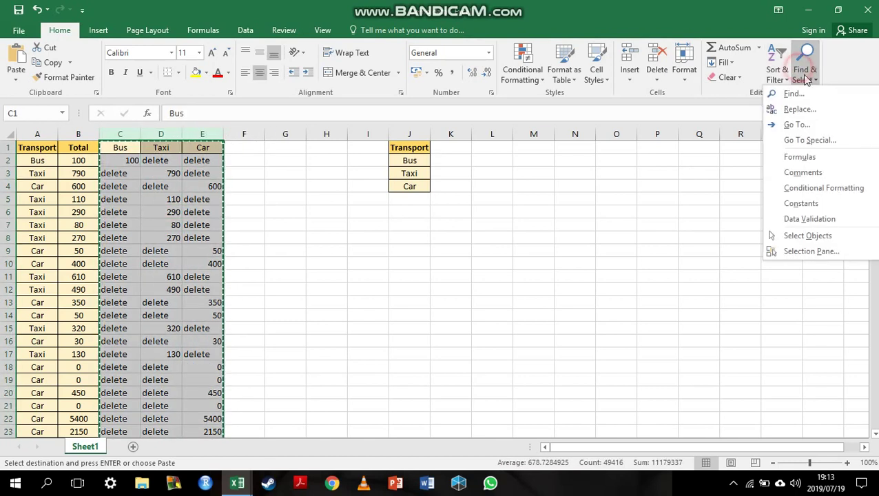
click(796, 109)
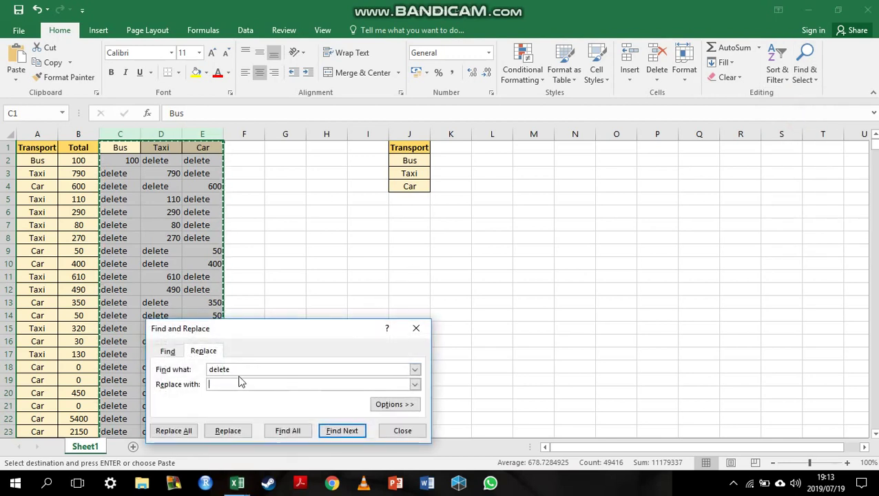
drag(239, 368, 150, 367)
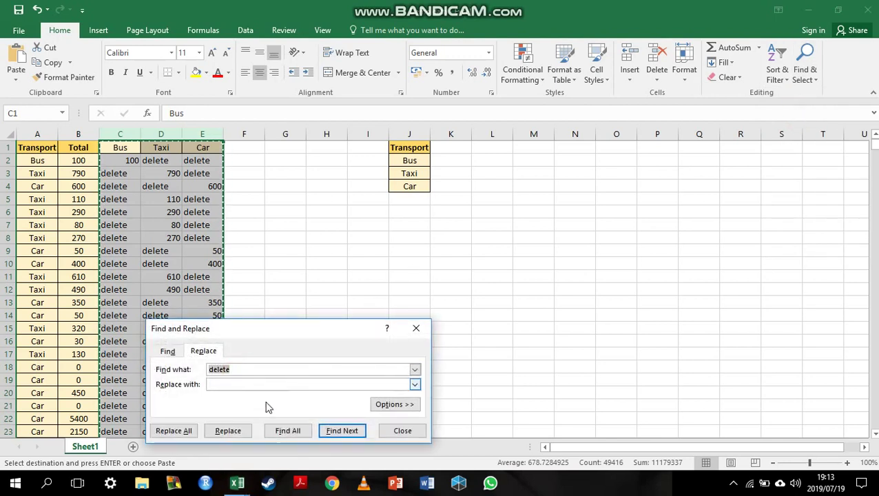
click(251, 386)
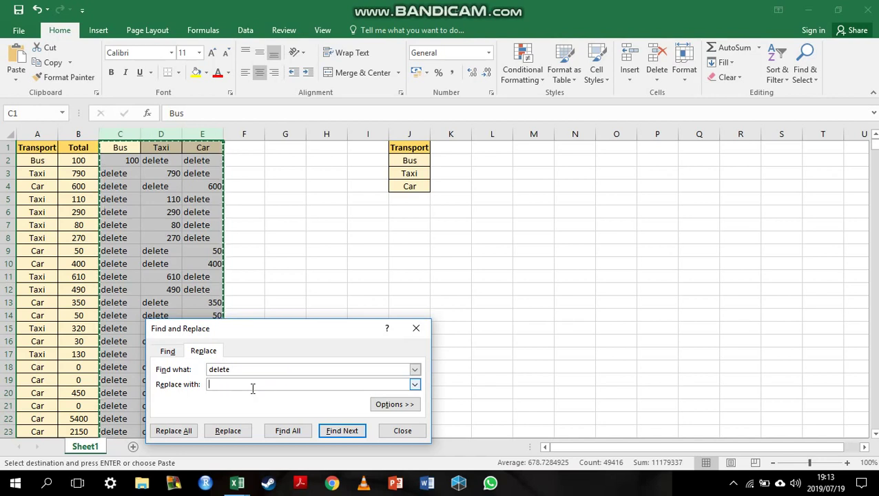
click(181, 431)
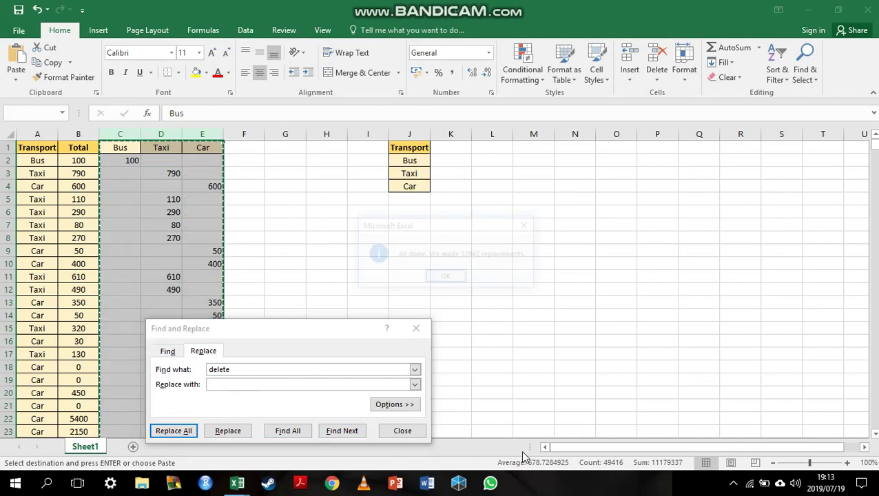
click(447, 276)
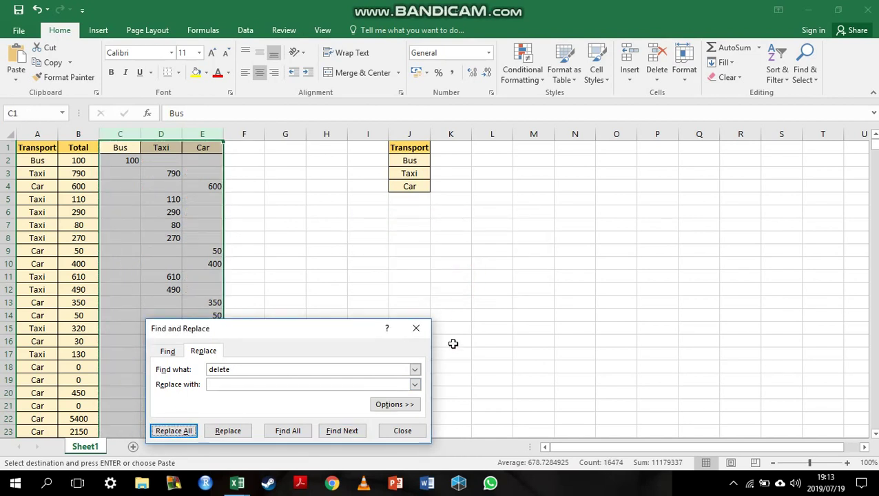
click(398, 429)
- Check the count of filled cells in the Bus, Taxi and Car columns one after another
click(123, 134)
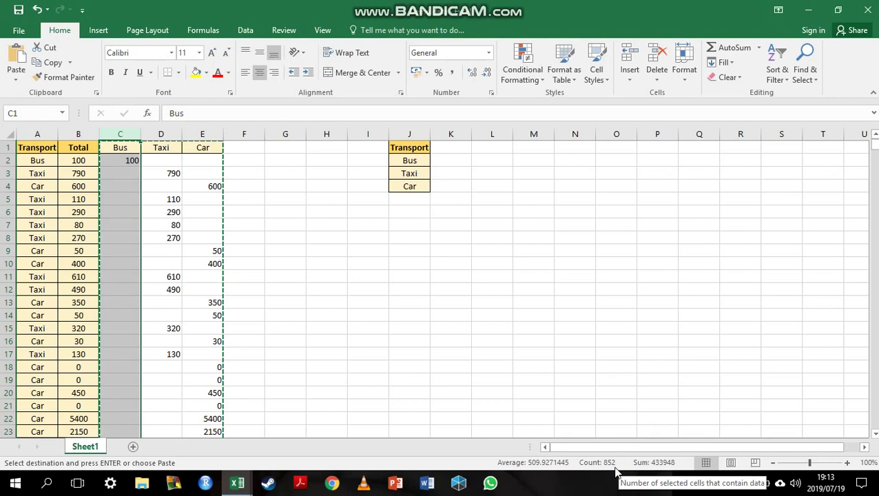
click(166, 131)
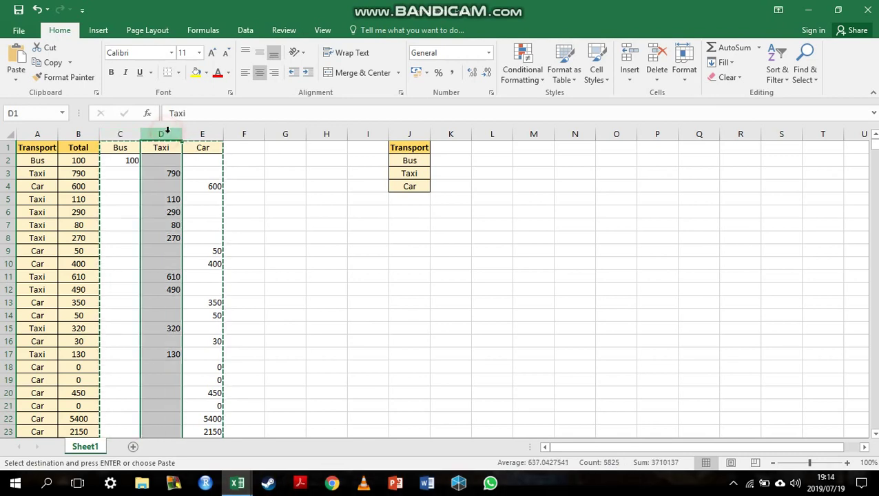
click(206, 131)
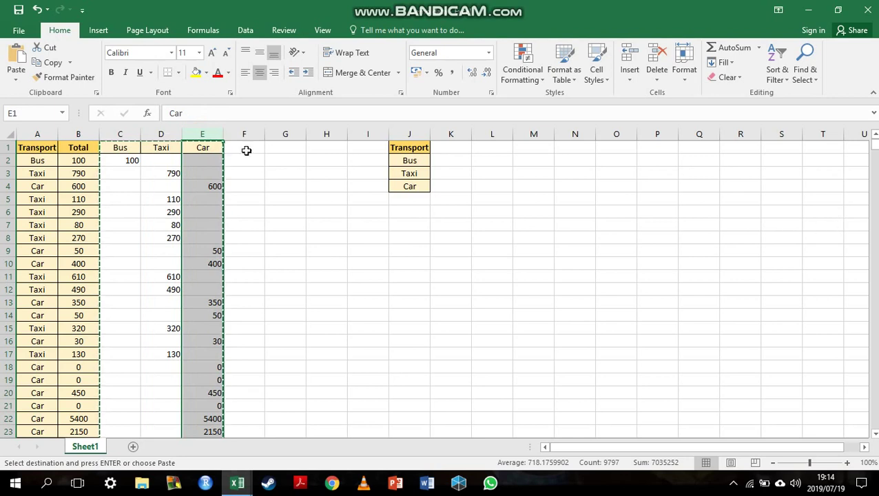